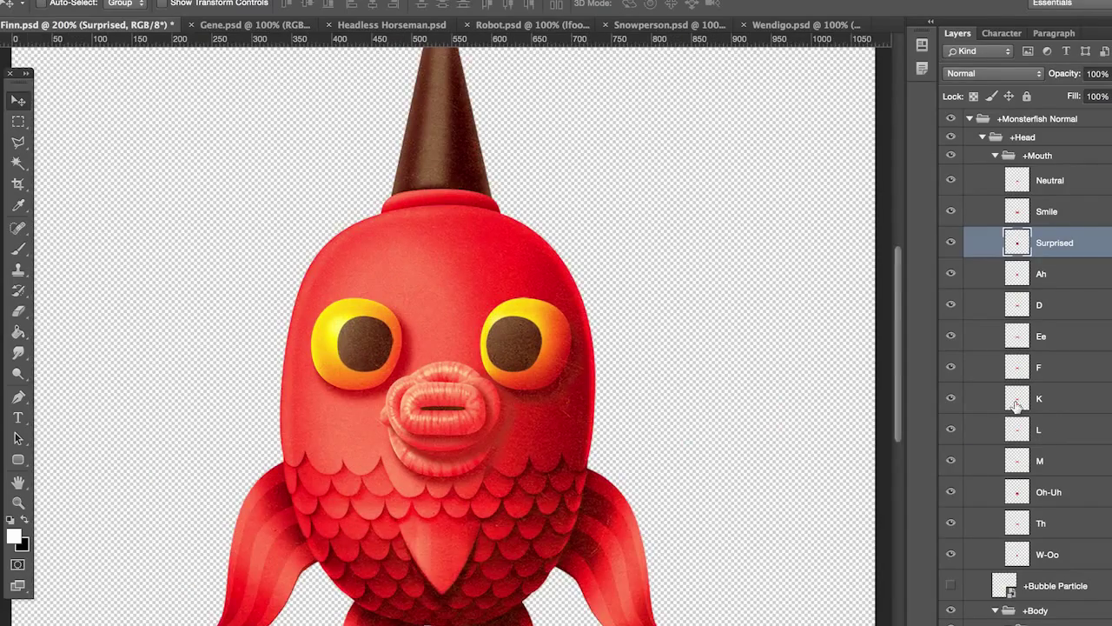
Recentre the Finn fish on the canvas and list the layers under its mouth
left_click_drag(786, 379, 880, 354)
right_click(624, 373)
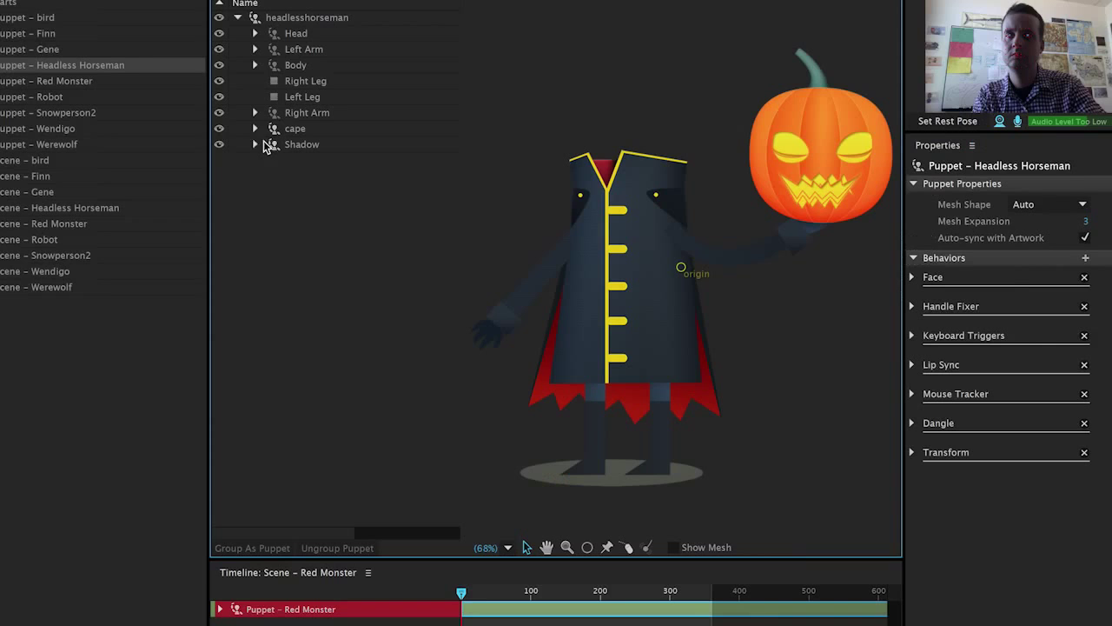
Expand the Shadow, cape and Left Arm groups in the Headless Horseman layer tree
left_click(256, 144)
left_click(256, 127)
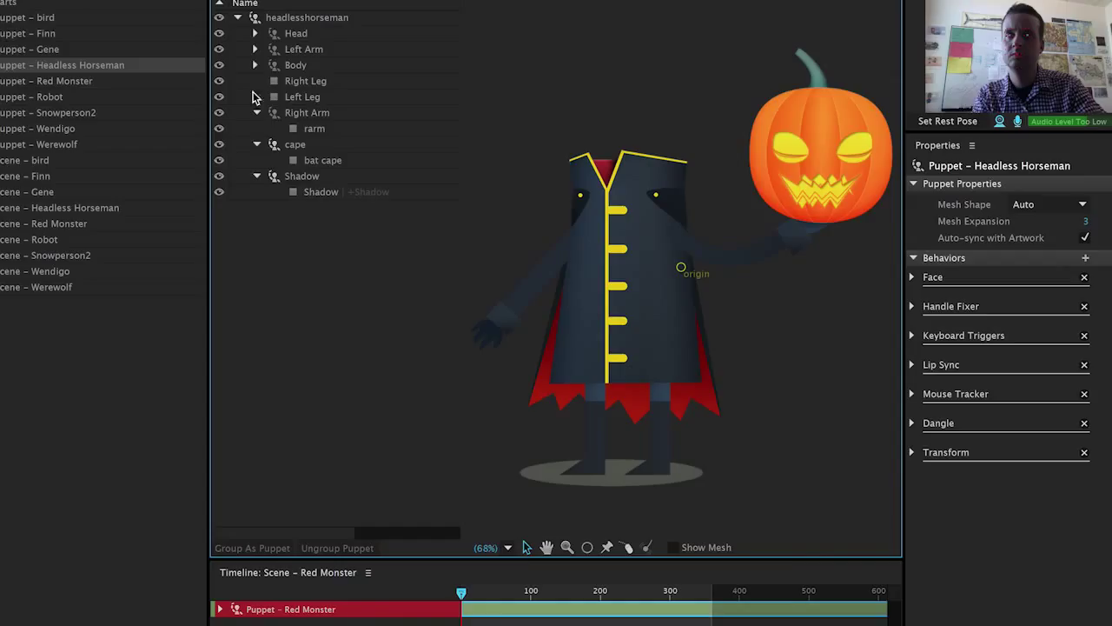
left_click(255, 50)
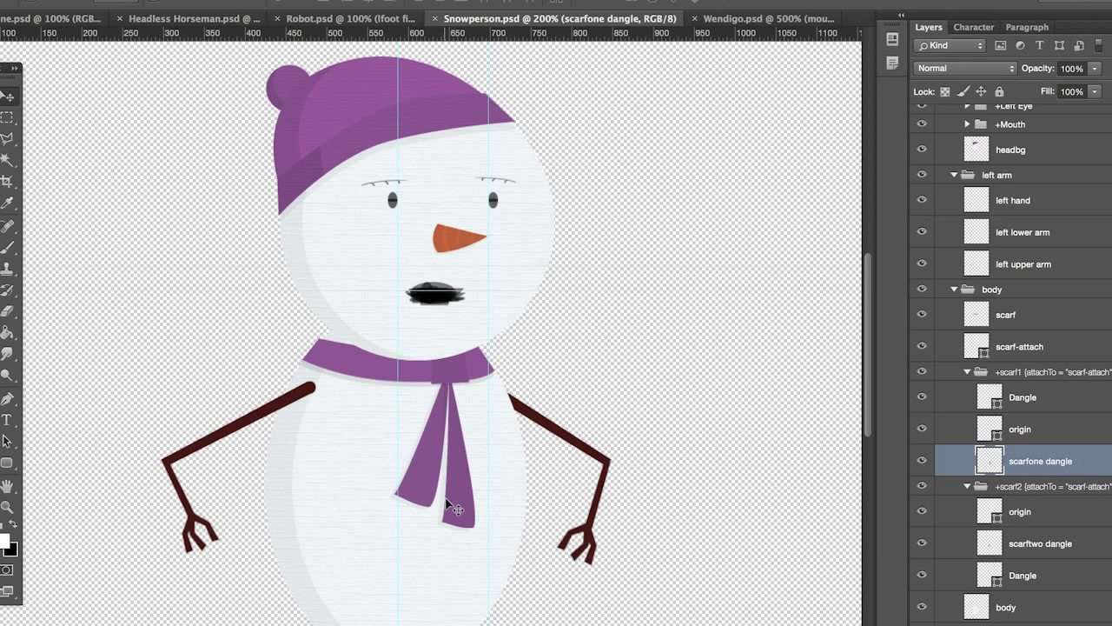
Select the scarfone dangle layer and rotate the scarf end to about -17 degrees
right_click(448, 504)
left_click(461, 505)
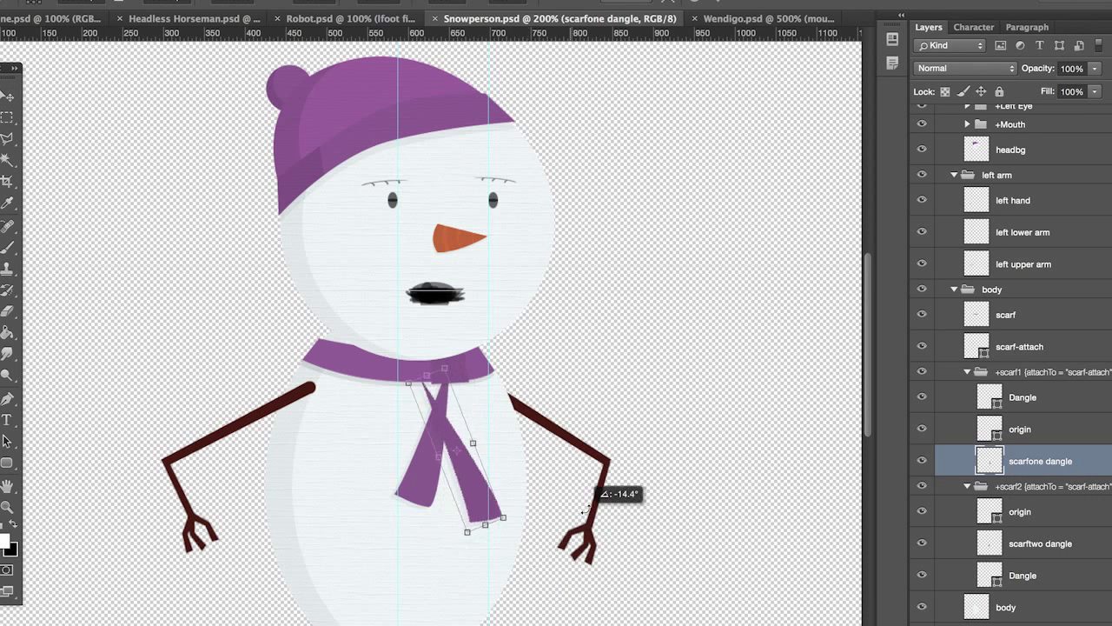
left_click_drag(586, 509, 543, 581)
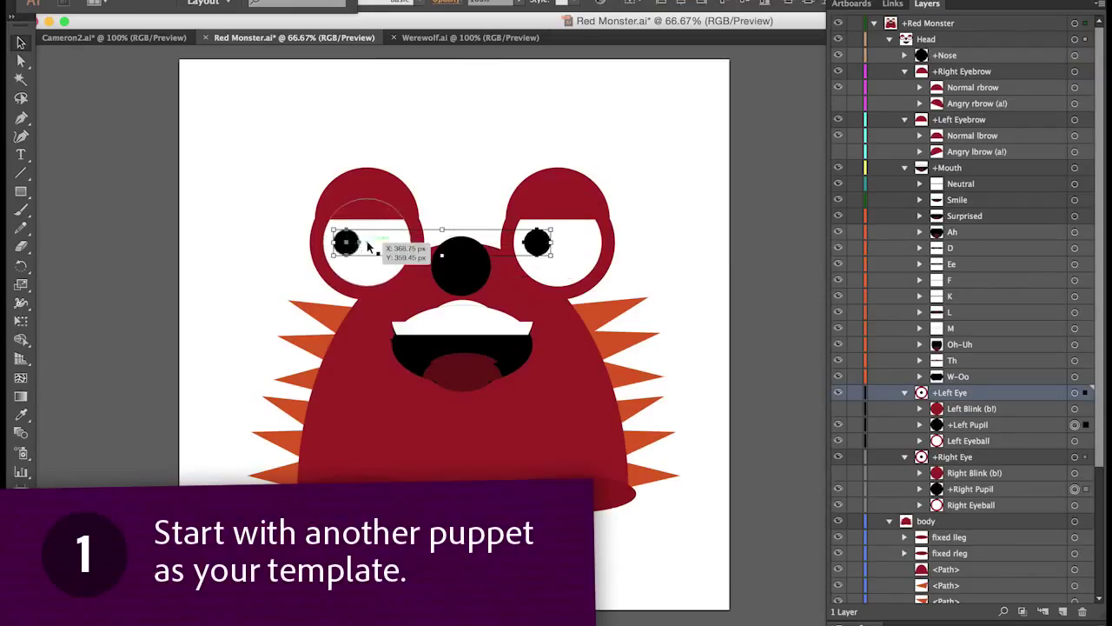
Nudge the Red Monster's pupils group to a new spot inside the eyes
left_click_drag(367, 244, 368, 246)
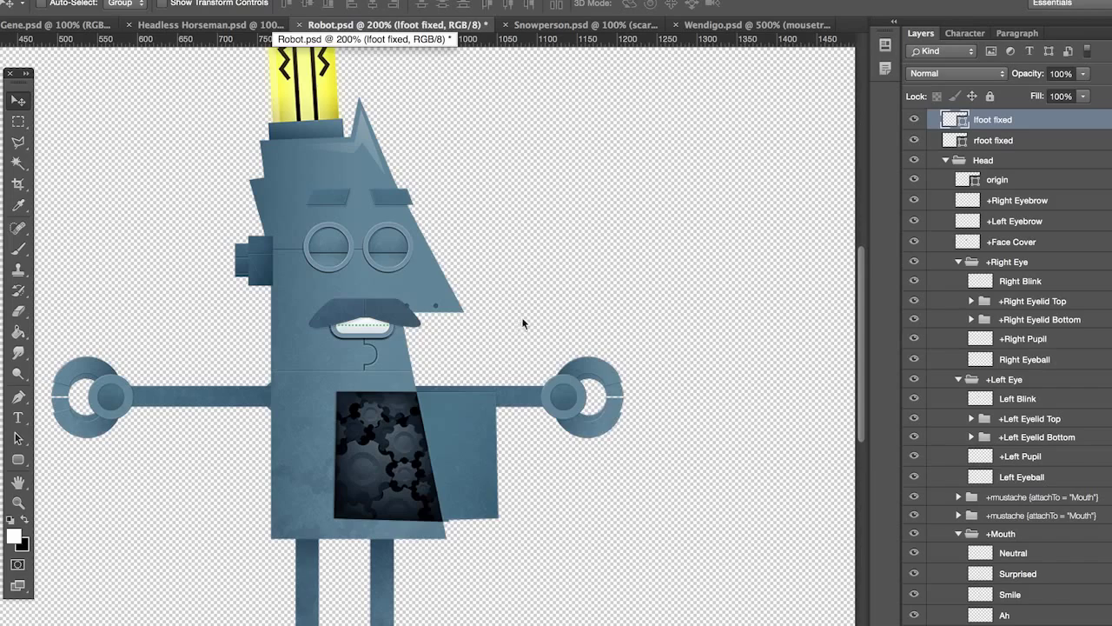
Toggle the robot's box open (d!) layer off and on, then select the Light On (ol) layer
right_click(395, 453)
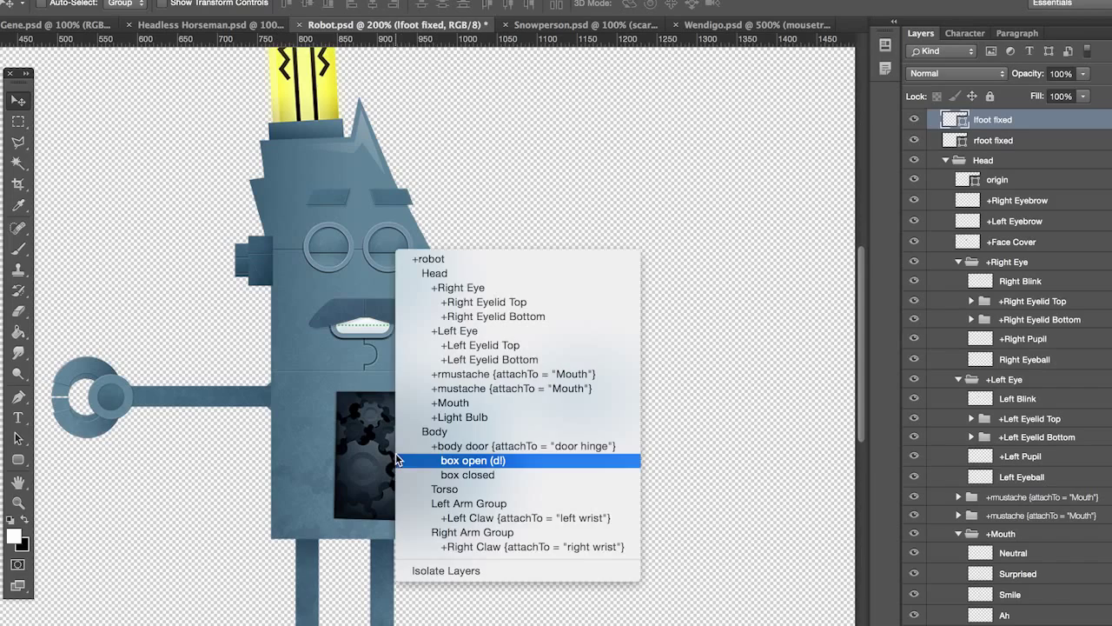
left_click(403, 447)
right_click(406, 453)
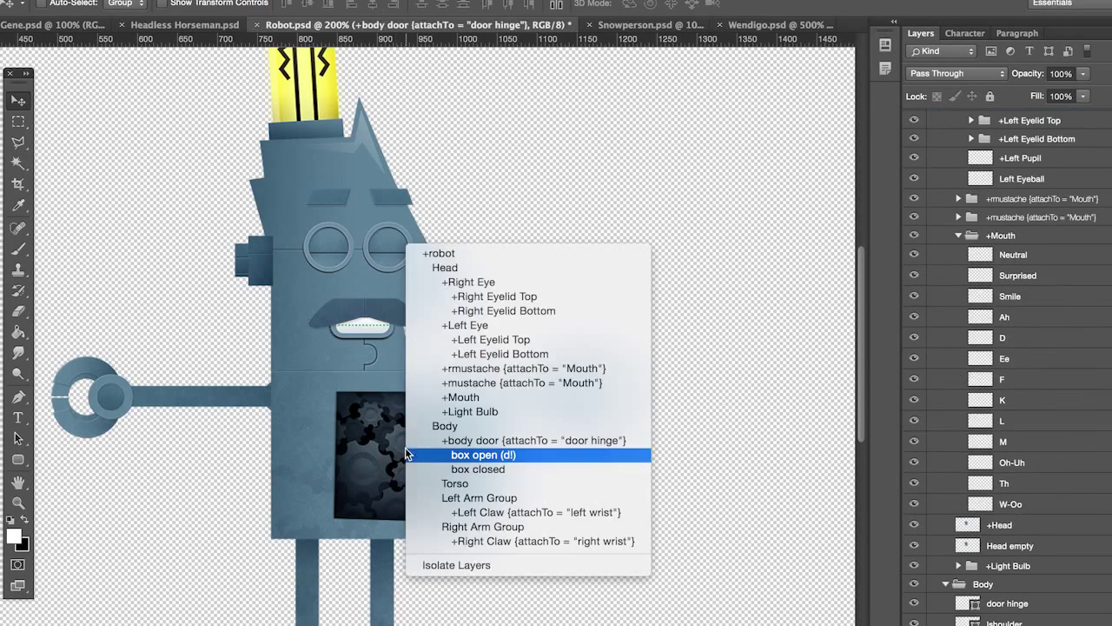
left_click(435, 454)
key("ctrl+comma")
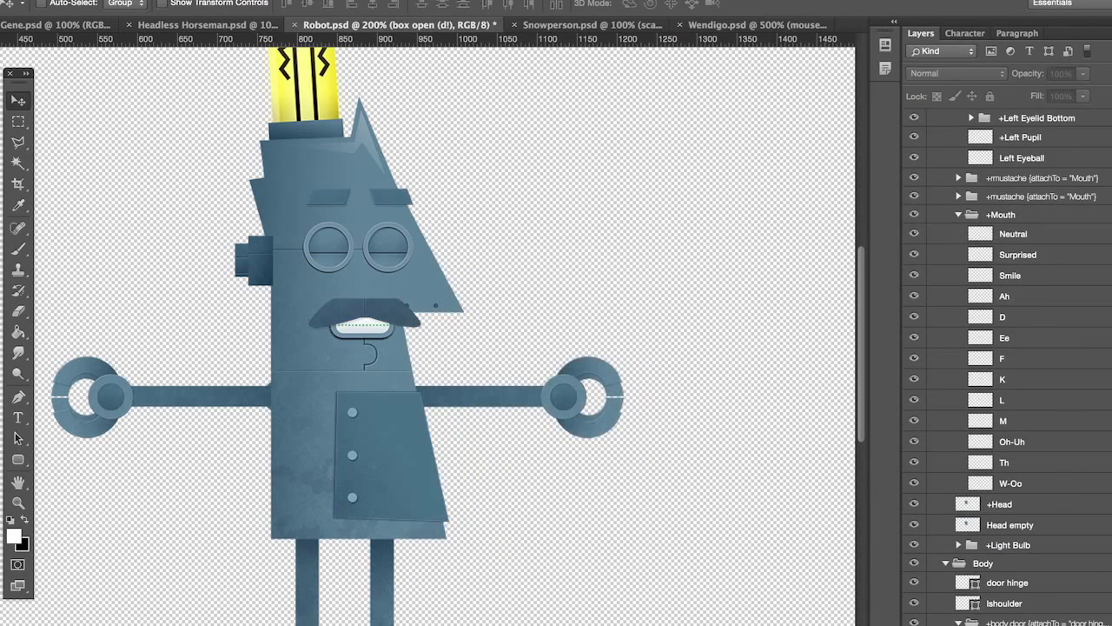
key("ctrl+comma")
right_click(311, 87)
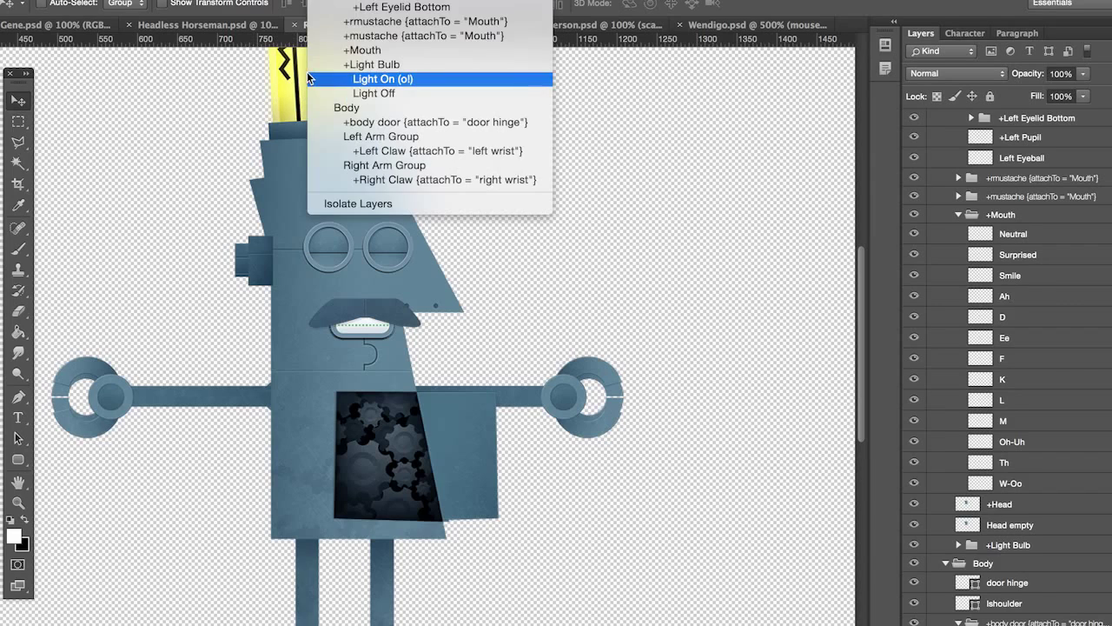
left_click(347, 79)
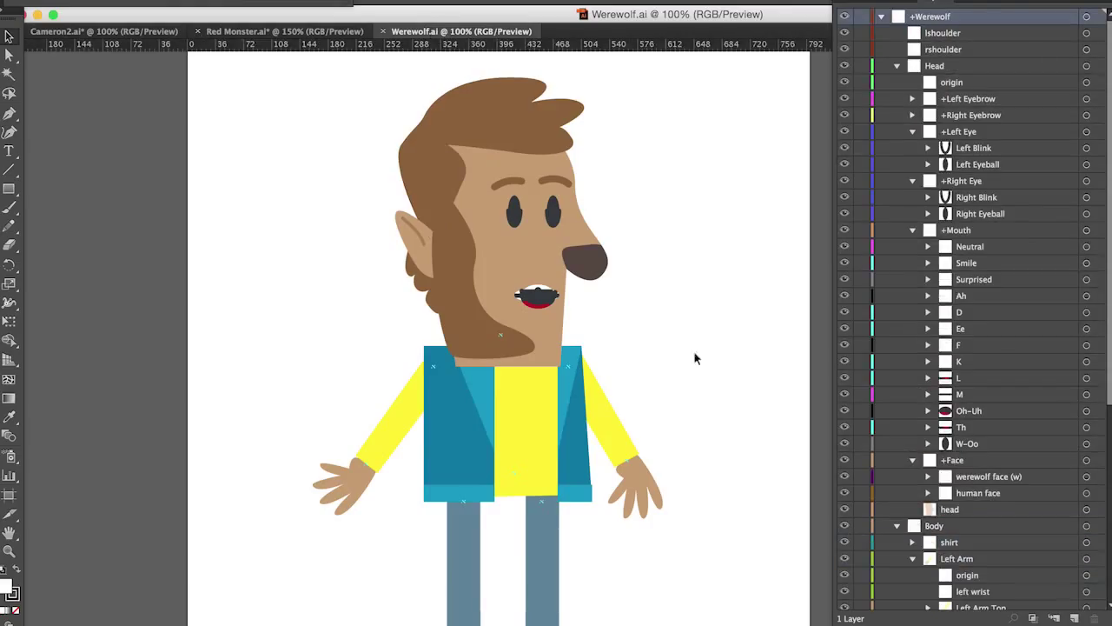
Select the Werewolf's +Mouth group in Illustrator's Layers panel
left_click(986, 229)
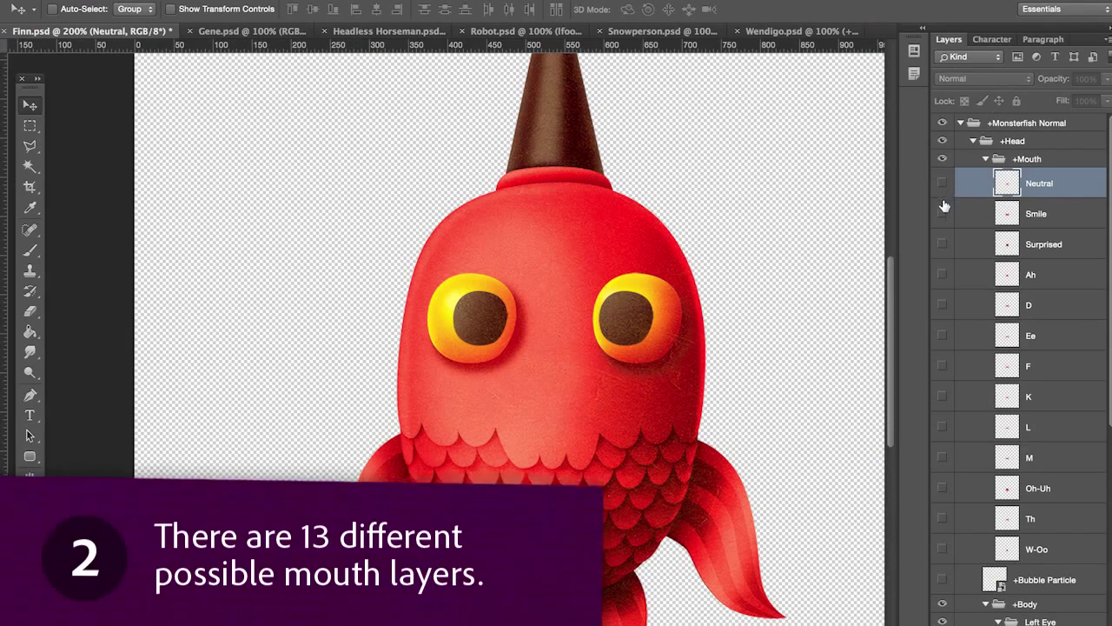
Toggle the Smile, Surprised, Ah, Ee, L, Oh-Uh and W-Oo mouth layers, leaving none visible
left_click(942, 213)
left_click(942, 245)
left_click(942, 244)
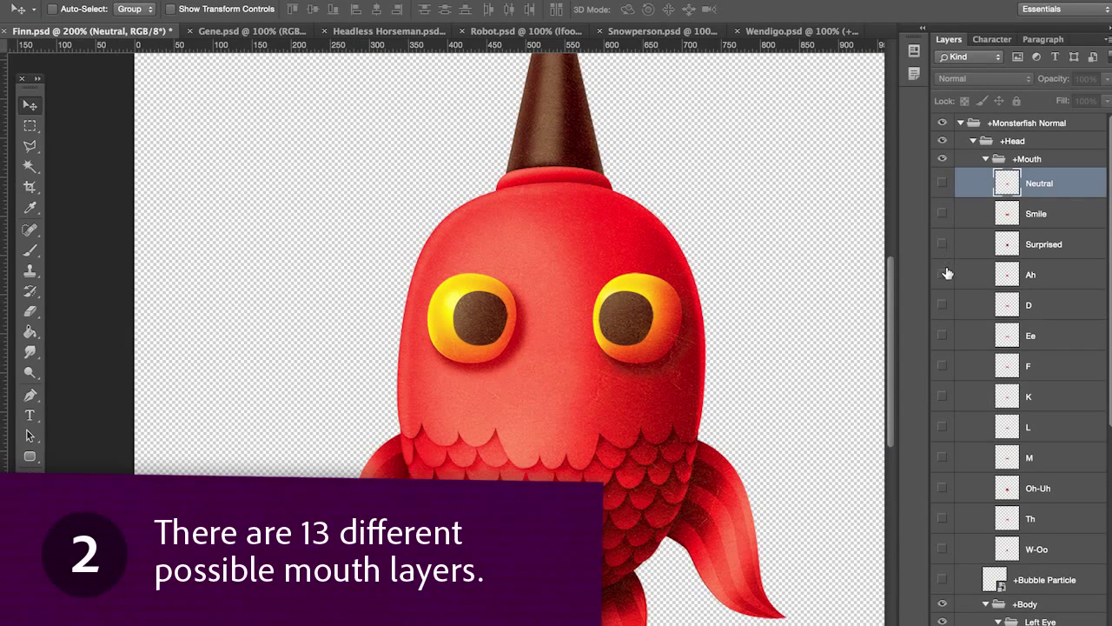
left_click(942, 275)
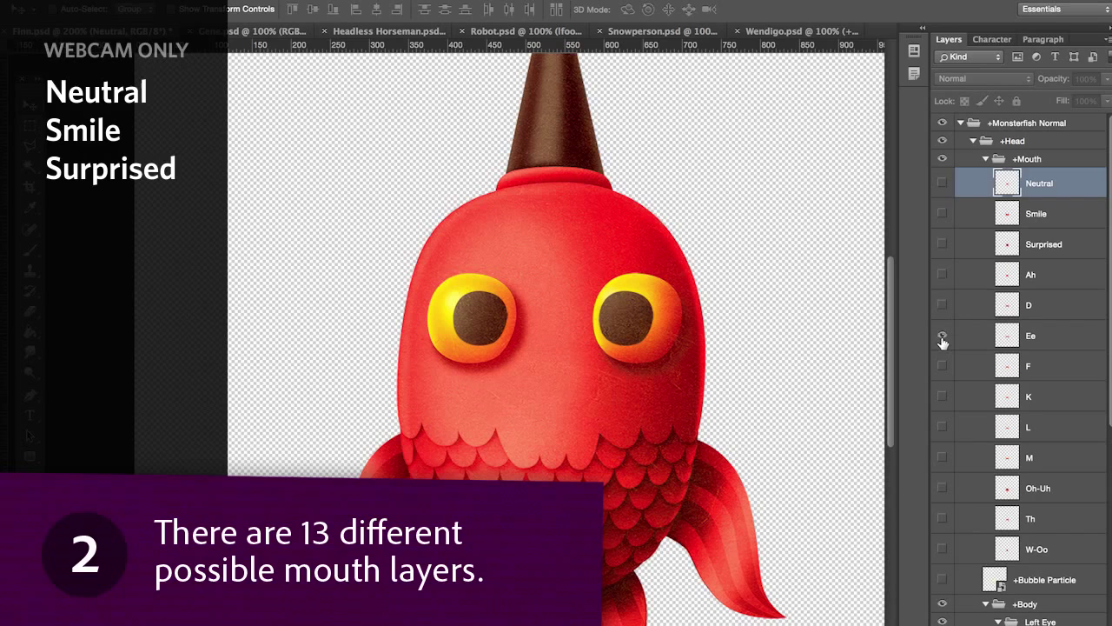
left_click(942, 337)
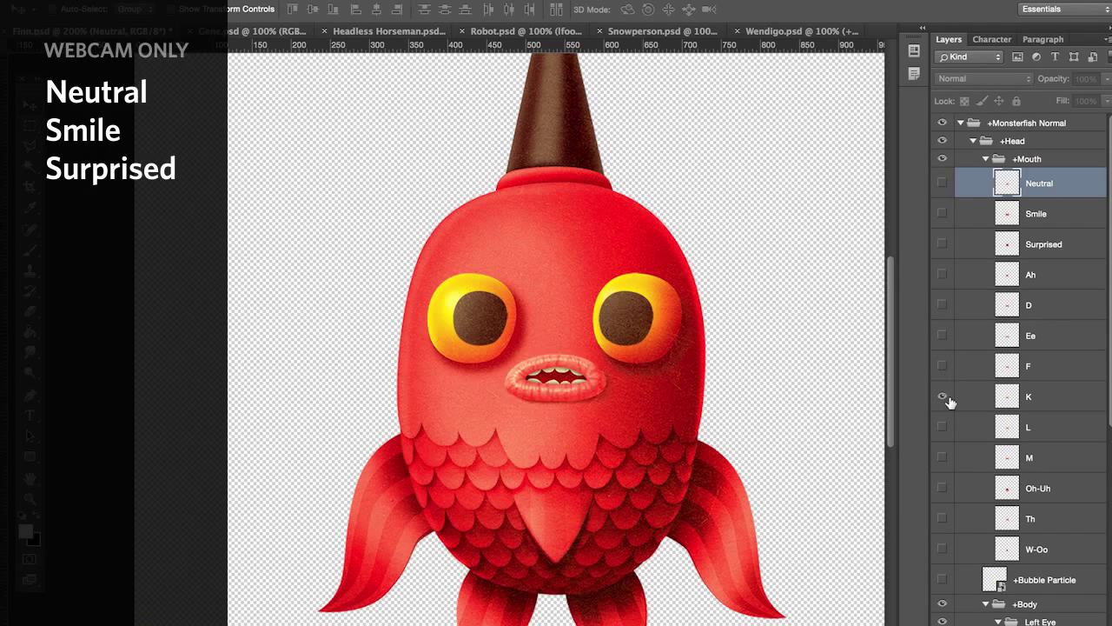
left_click(944, 431)
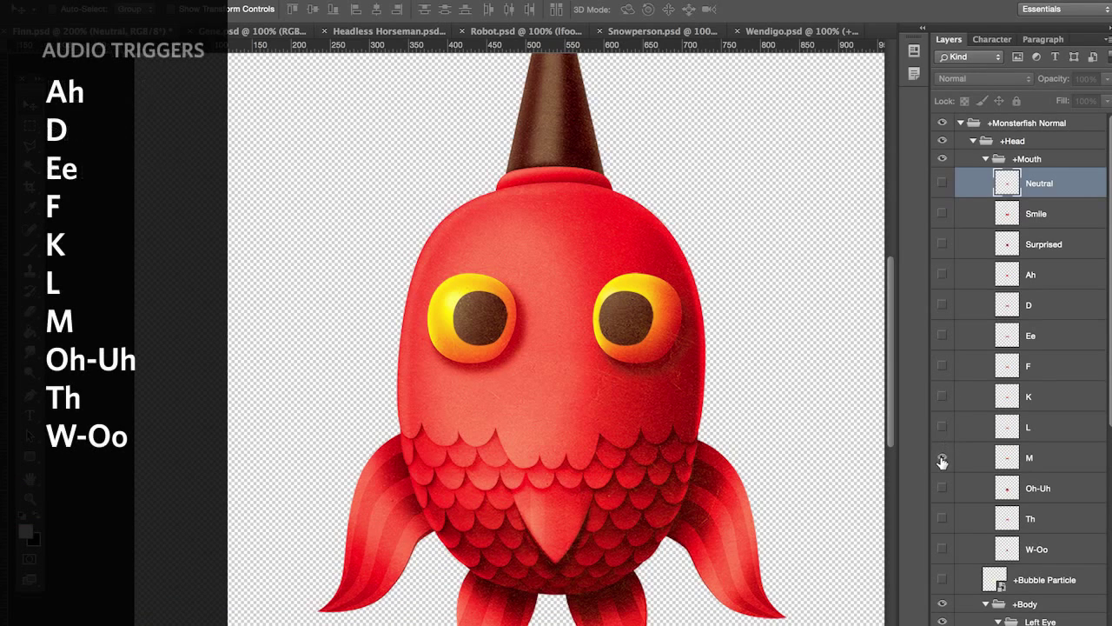
left_click(942, 490)
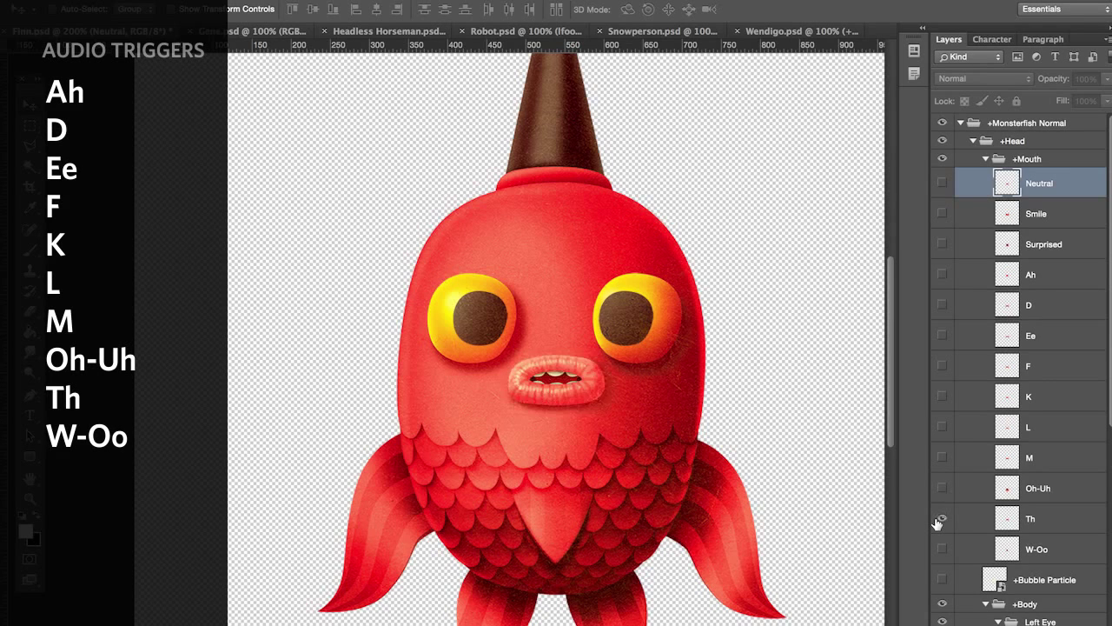
left_click(945, 550)
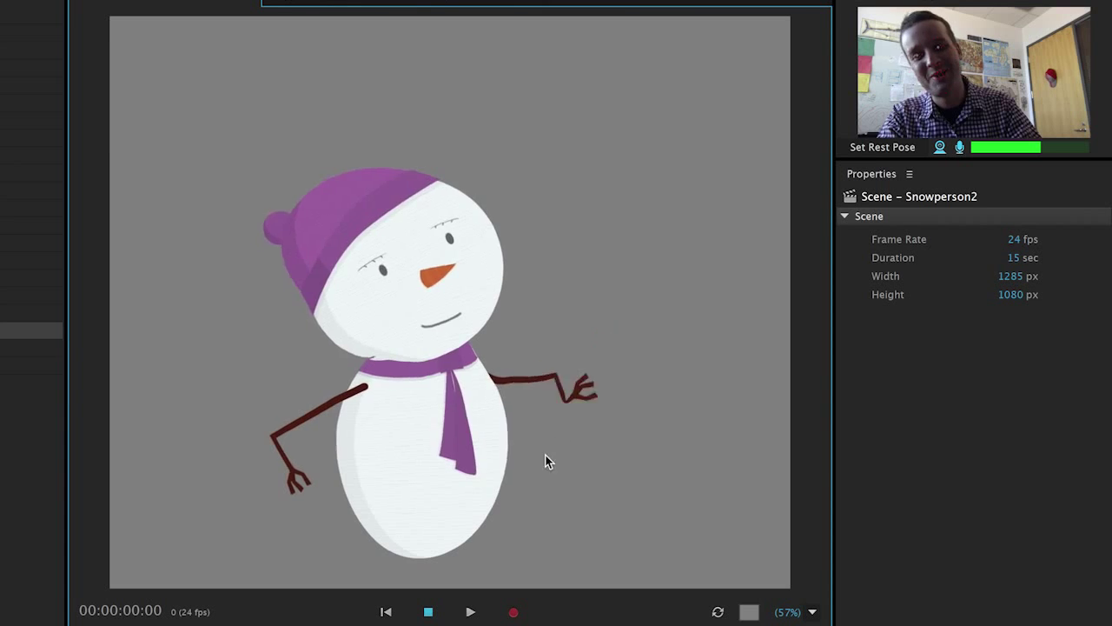
Drag the snowman's right hand handle down so the arm hangs
mouse_move(544, 460)
left_mouse_down()
mouse_move(520, 474)
mouse_move(542, 479)
left_mouse_up()
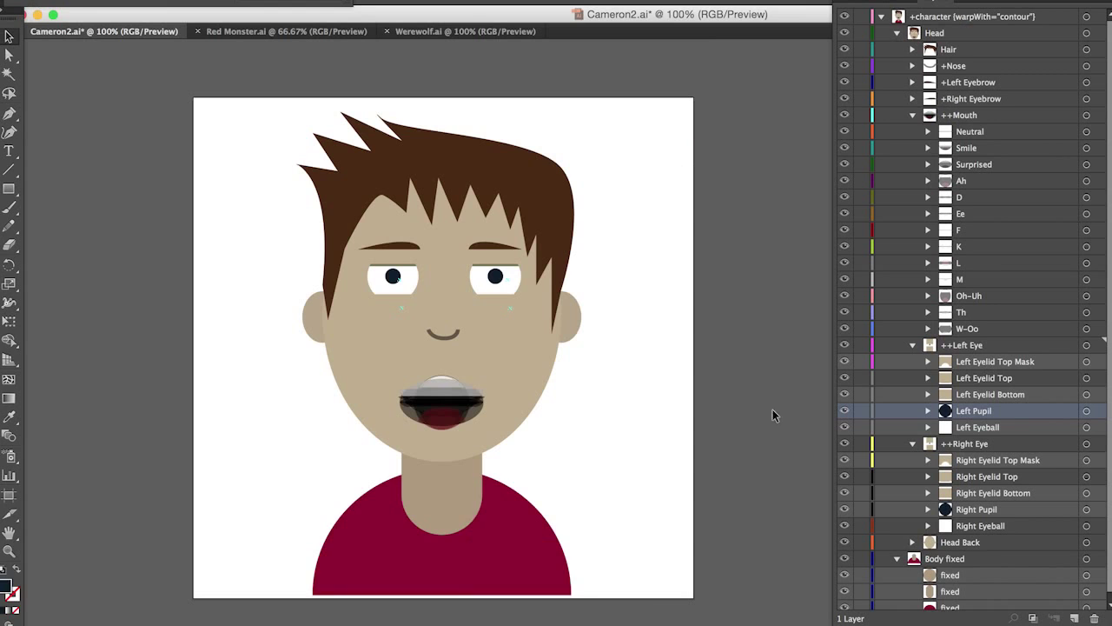
Zoom in on Cameron2's head and select the Left Eyeball layer in the ++Left Eye group
key("super+equal")
key("super+minus")
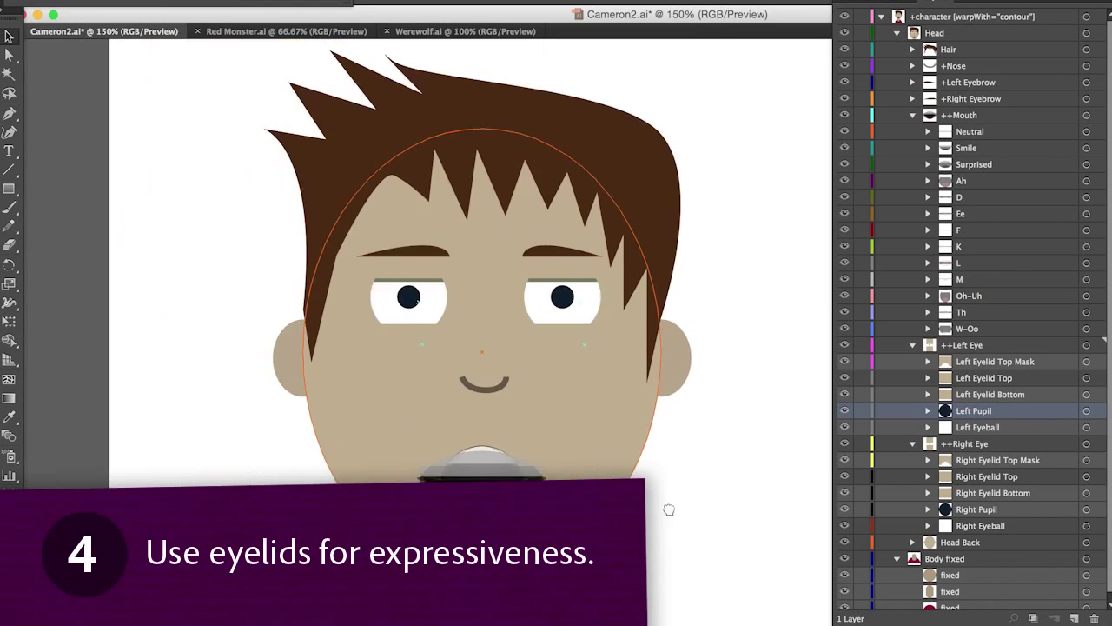
key("super+equal")
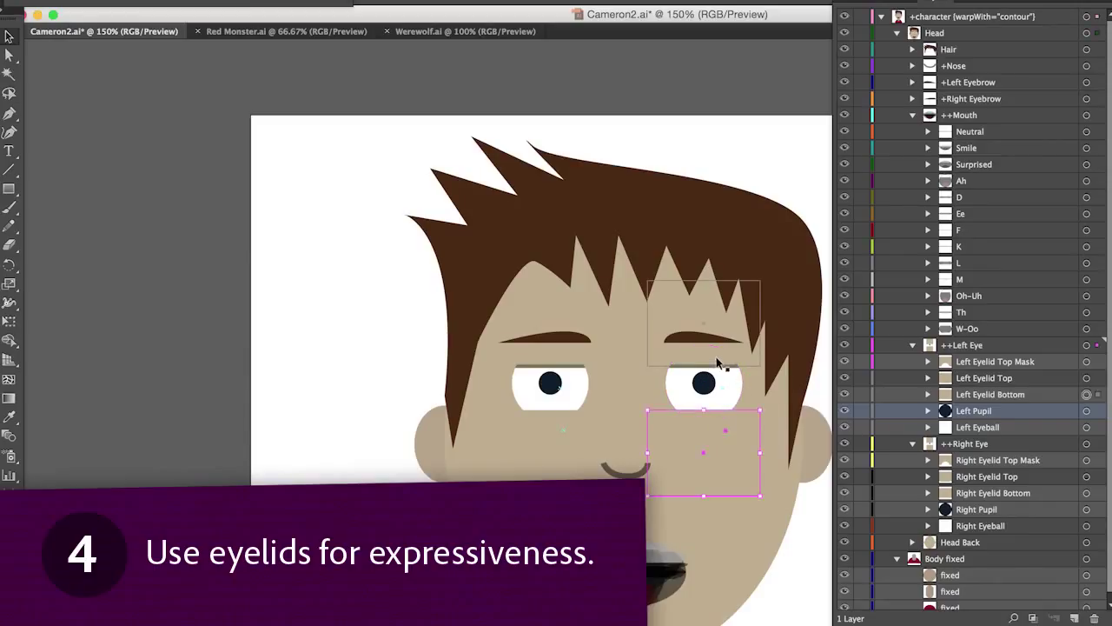
left_click(719, 363)
left_click(554, 425)
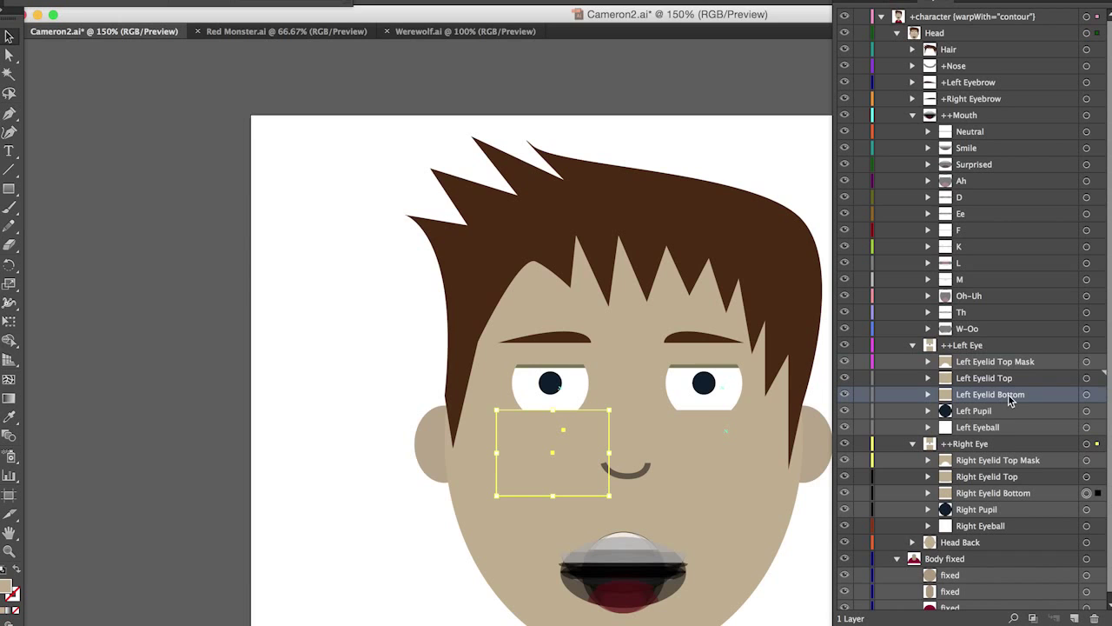
left_click(1009, 422)
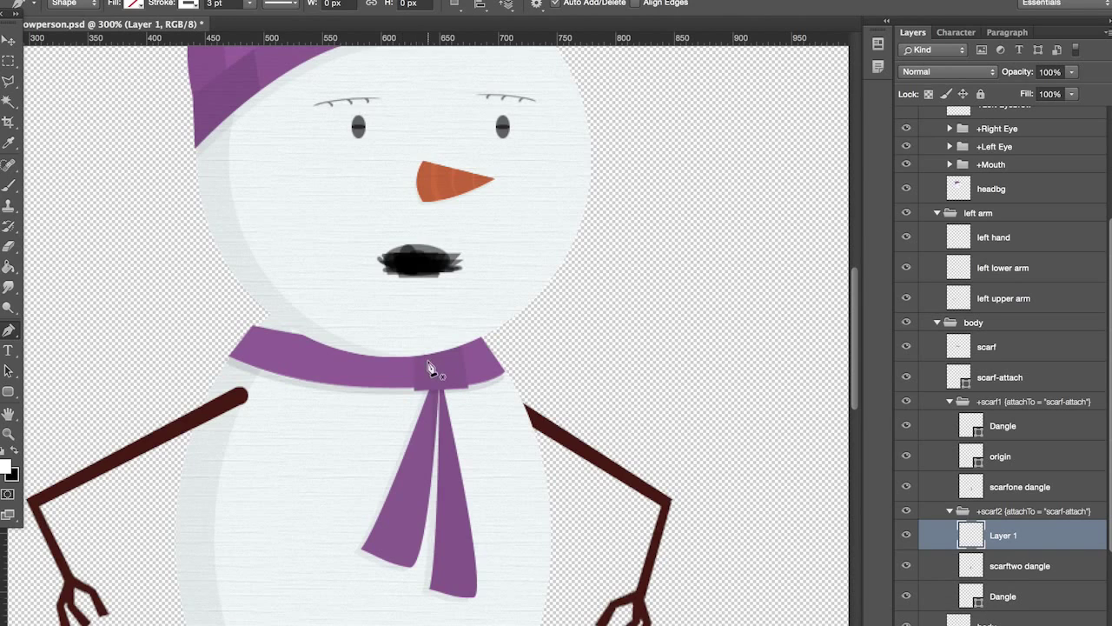
Rename the new shape layer in the +scarf2 group, then show a puppet's properties in Character Animator
double_click(1005, 536)
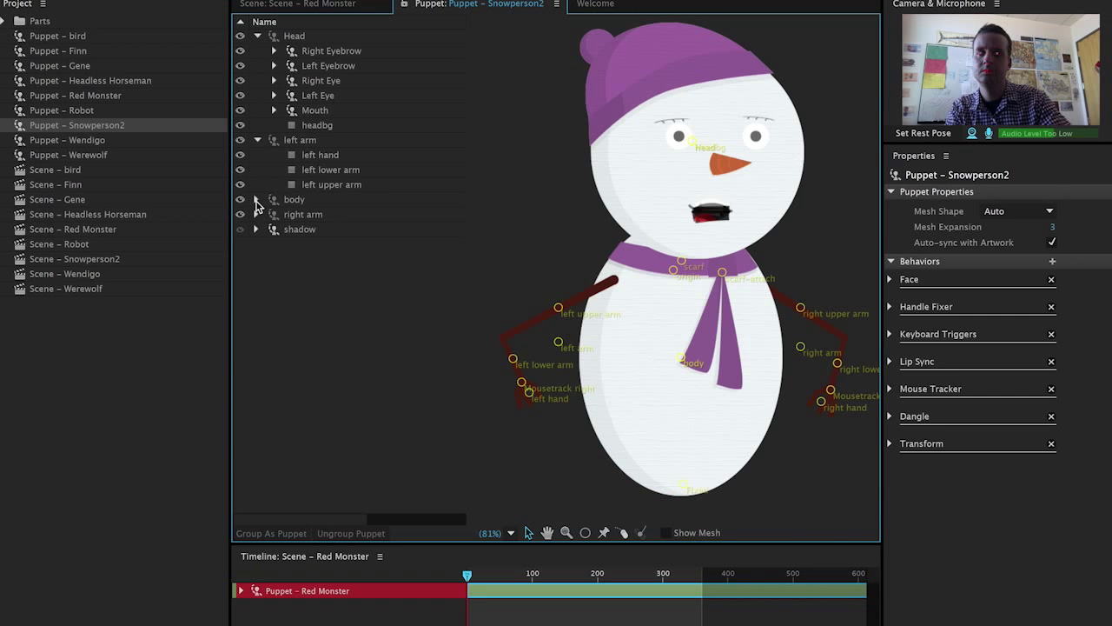
left_click(120, 143)
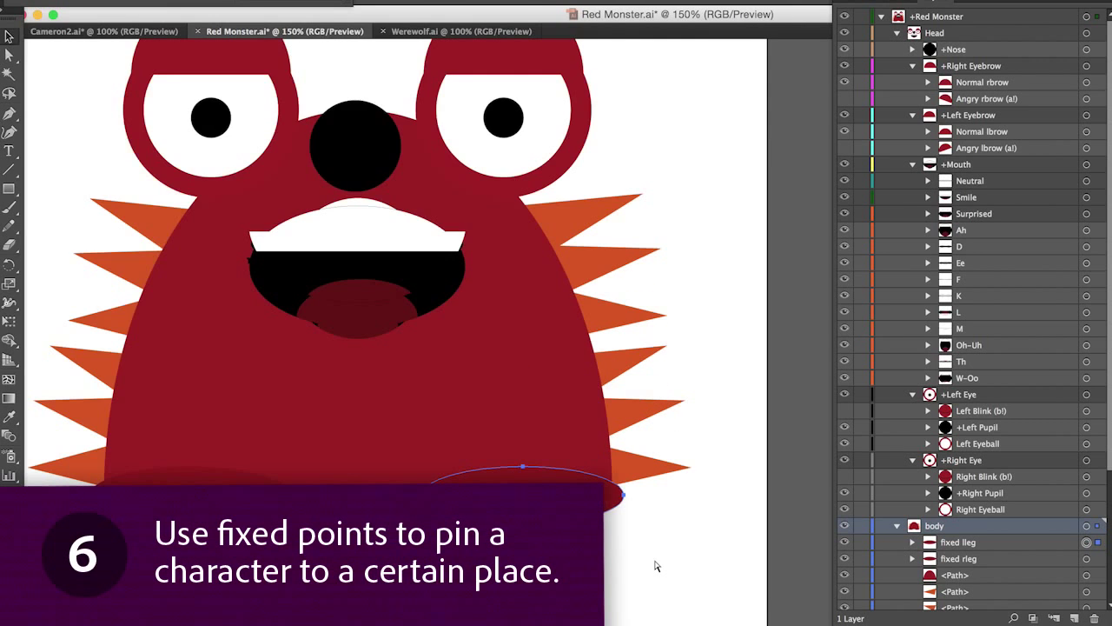
Select a leg ellipse on the monster's fixed lleg layer, then raise the Wendigo's mouse-tracked left hand
scroll(656, 566, "up", 2)
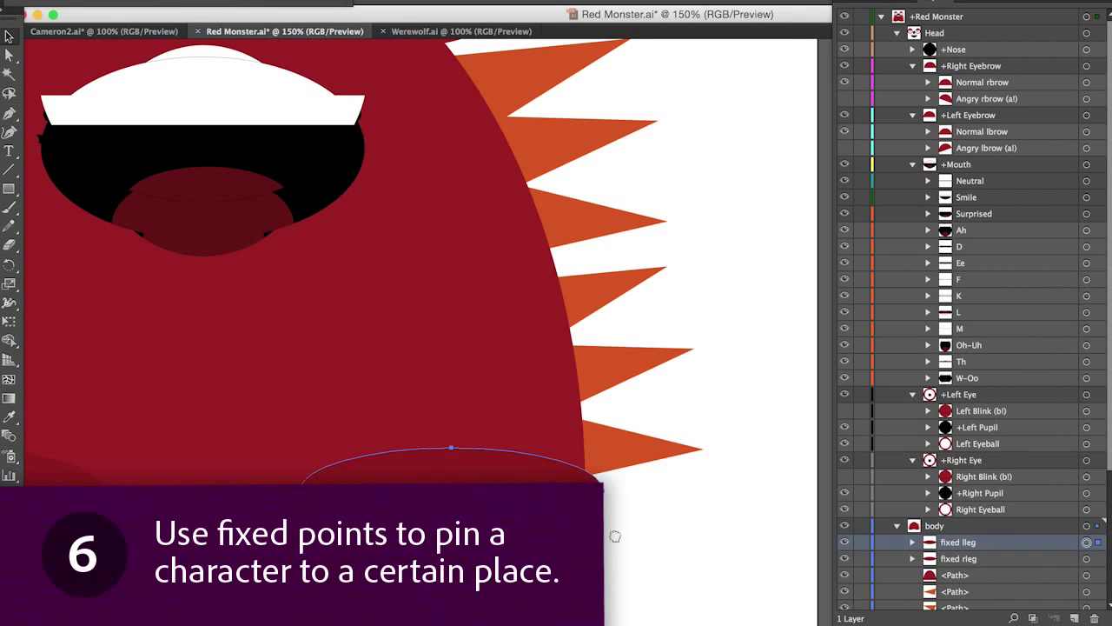
scroll(701, 531, "left", 5)
left_click(692, 475)
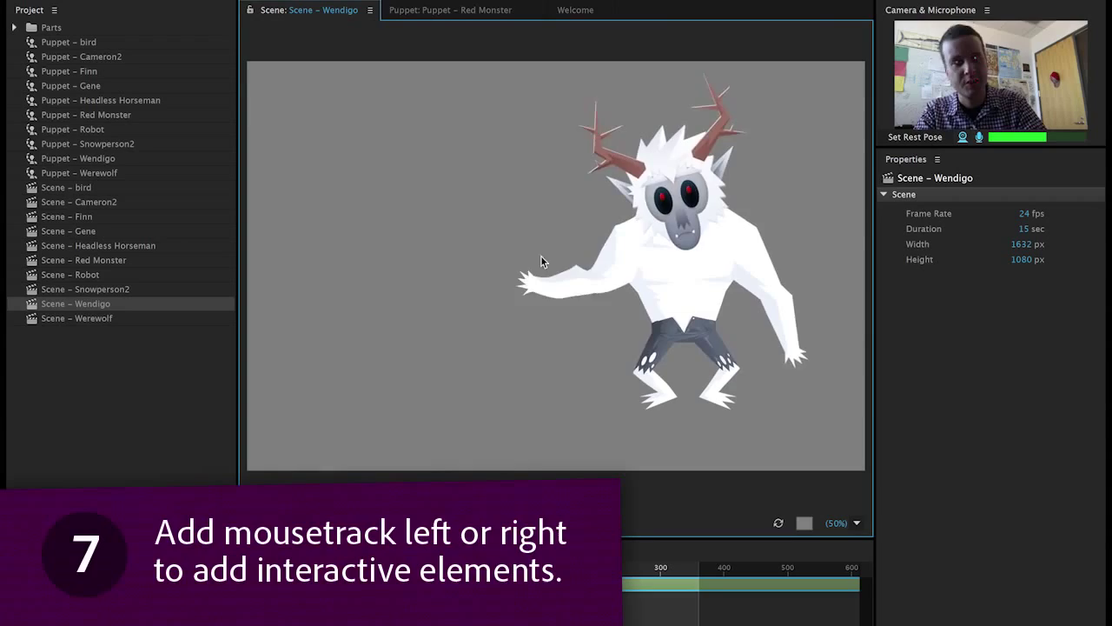
left_click_drag(541, 256, 529, 212)
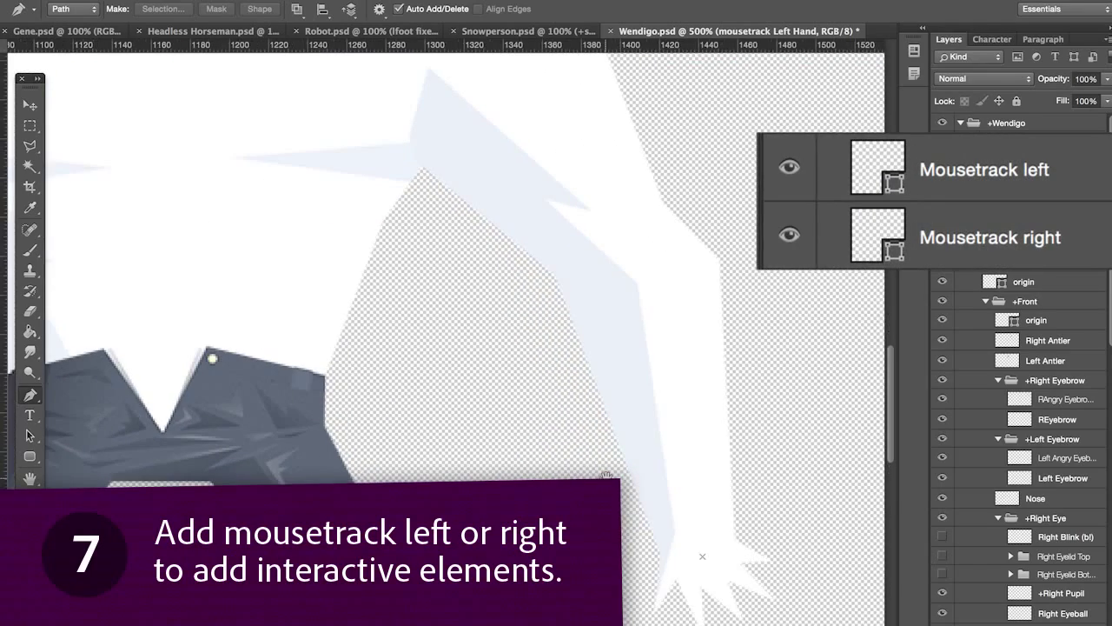
Center the Wendigo's mousetrack hand, then make the robot's right hand and snowman's arms follow the mouse
left_click_drag(605, 475, 461, 269)
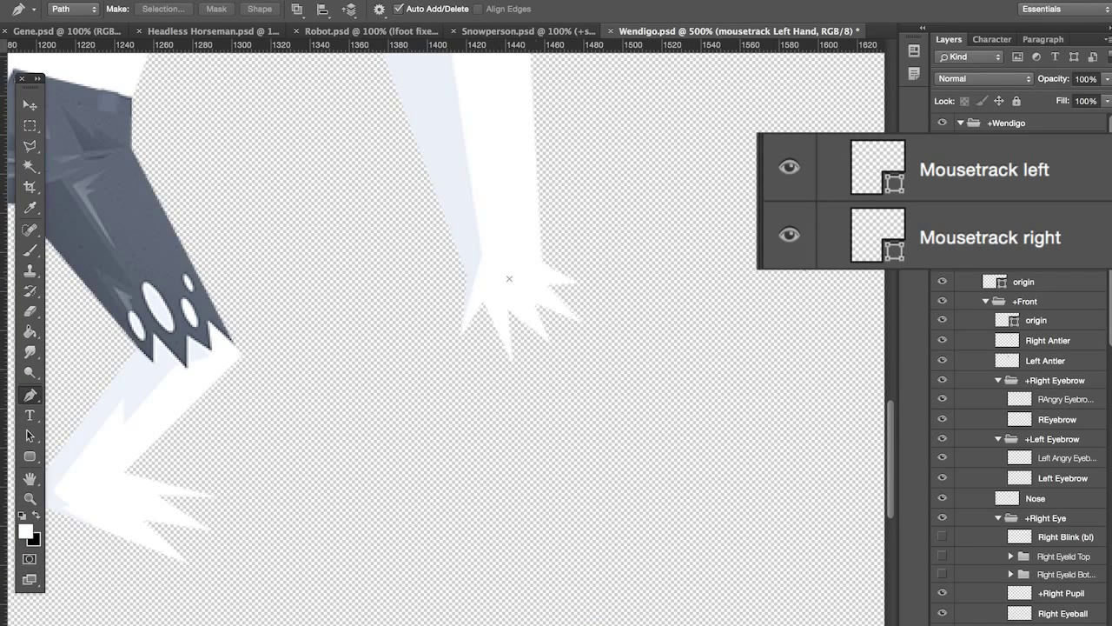
scroll(358, 347, "left", 10)
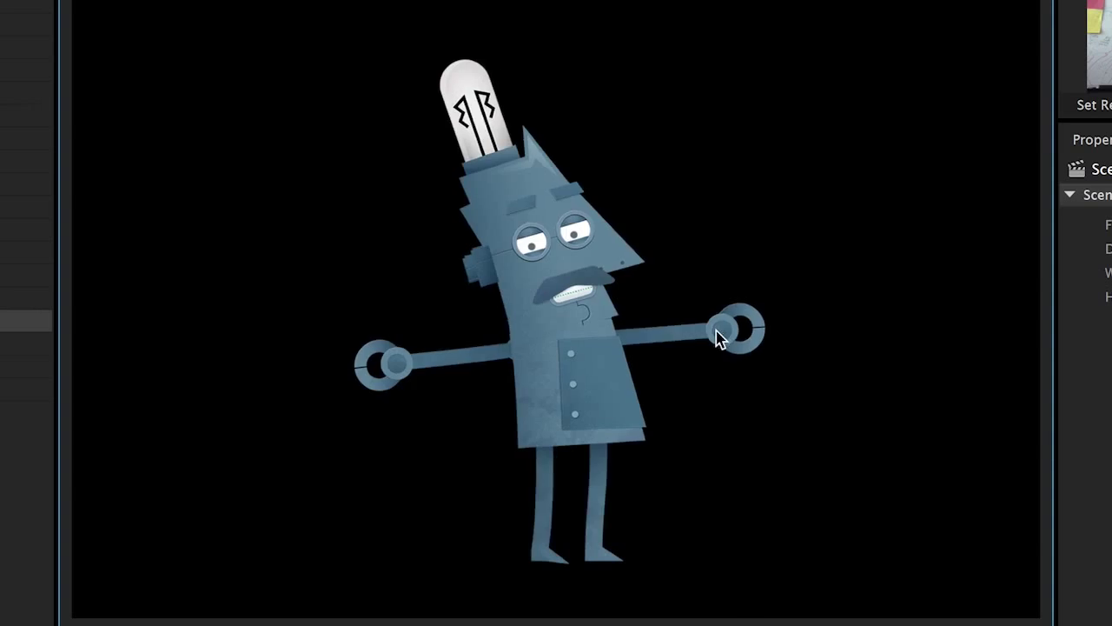
left_click_drag(716, 335, 715, 289)
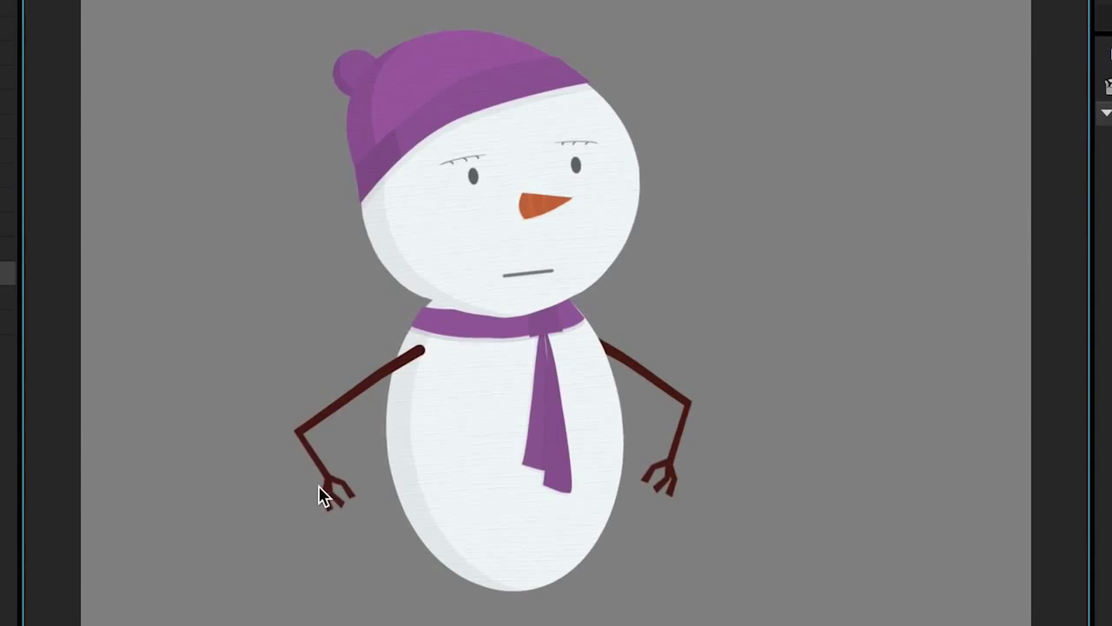
left_click_drag(318, 496, 365, 468)
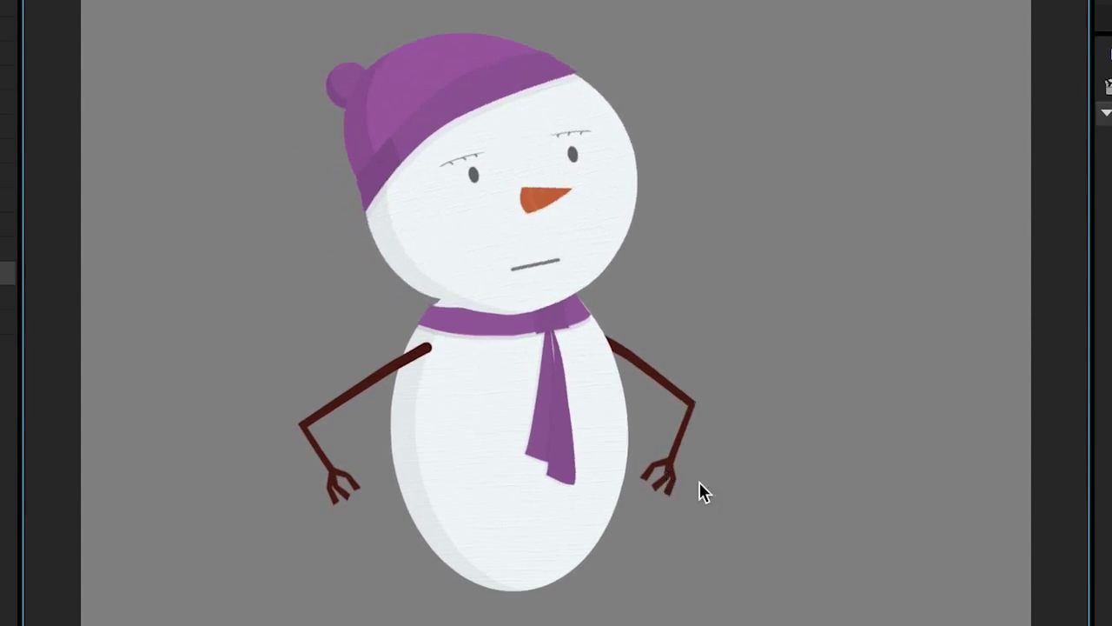
left_click_drag(701, 487, 777, 422)
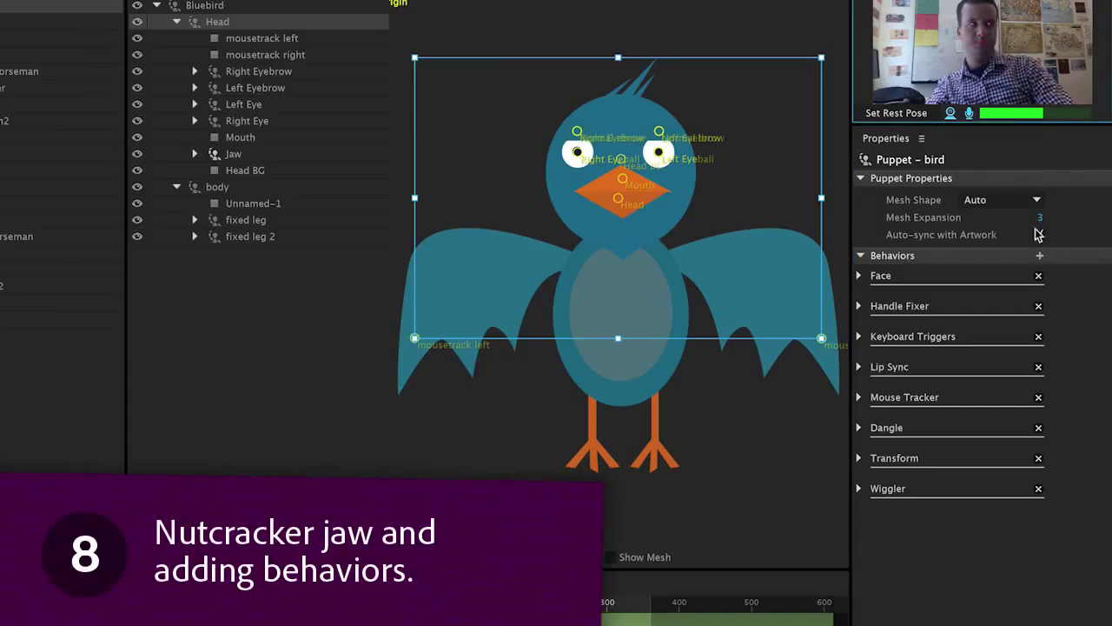
Add Nutcracker Jaw to the bird's behaviors and expand it to show Target Handles and Flappiness
left_click(1039, 257)
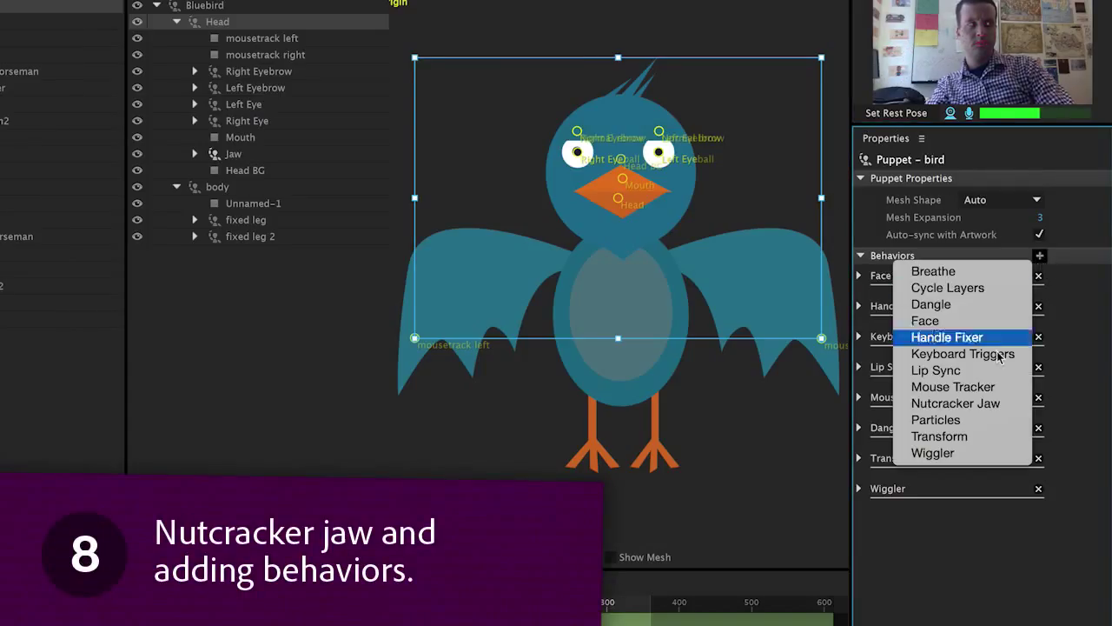
left_click(991, 404)
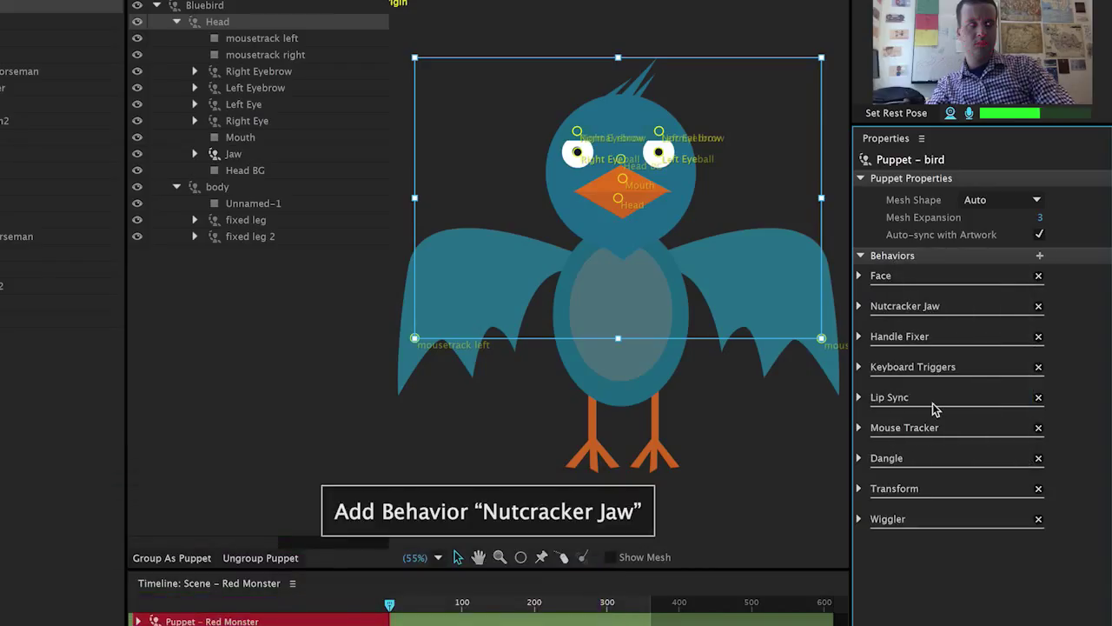
left_click(860, 305)
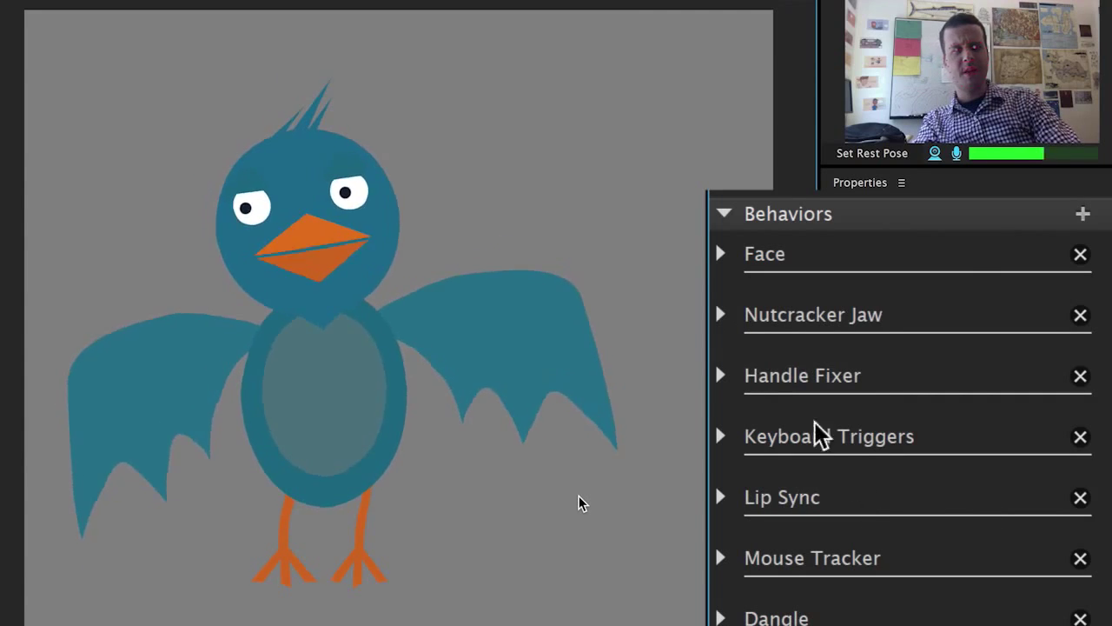
left_click(724, 316)
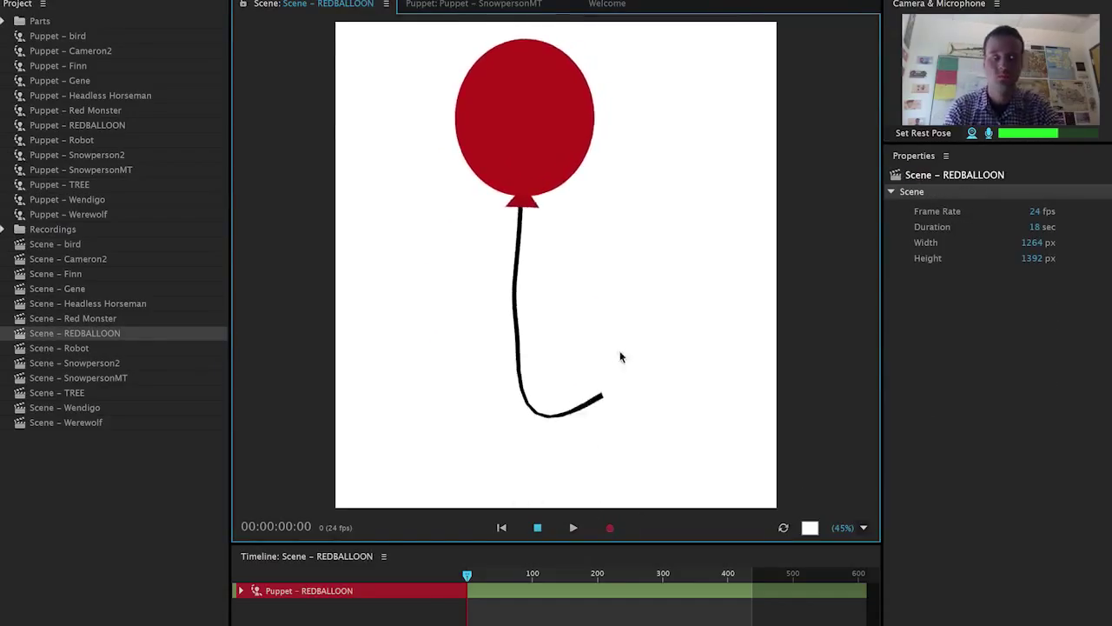
Wave the balloon string's loose end right, up, down and left in the REDBALLOON scene
left_click_drag(620, 356, 718, 365)
left_click_drag(621, 326, 596, 235)
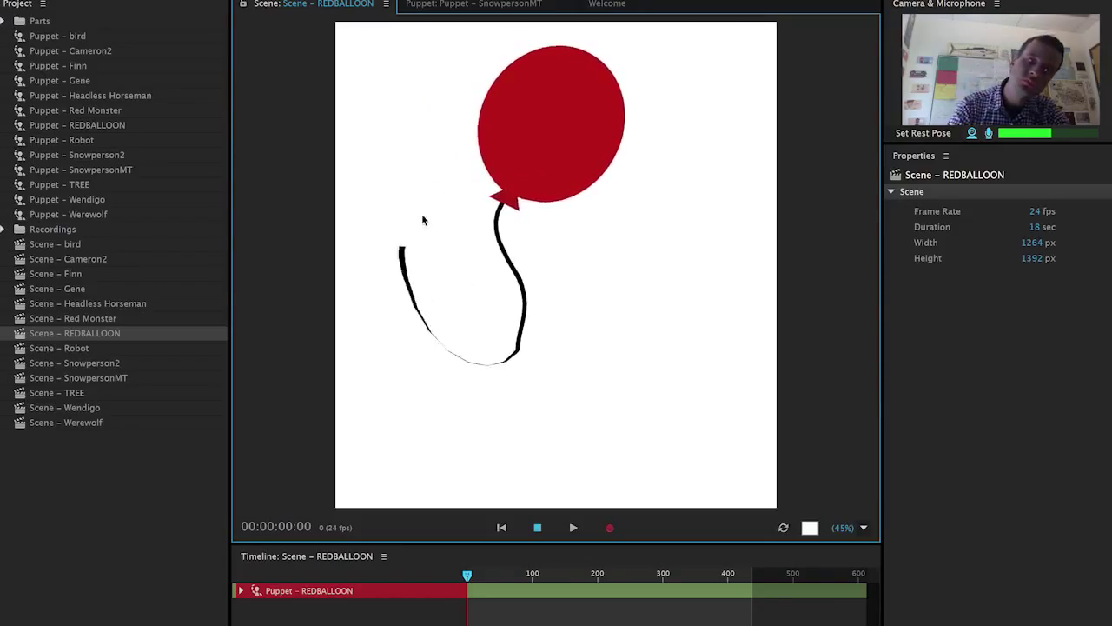
left_click_drag(423, 220, 684, 264)
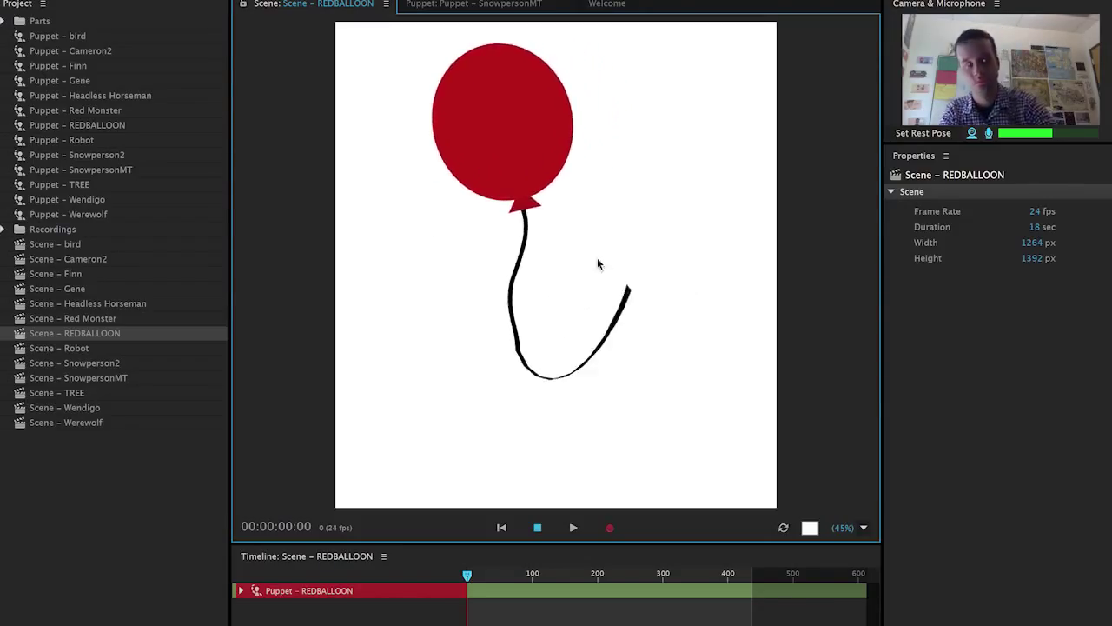
left_click_drag(597, 263, 615, 352)
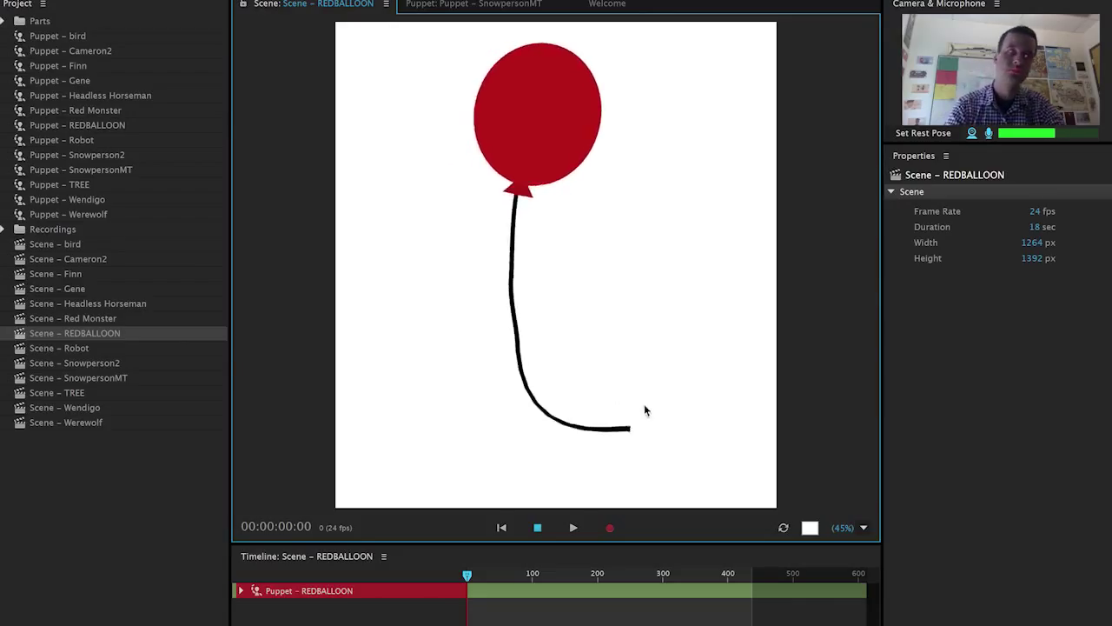
left_click_drag(632, 458, 608, 465)
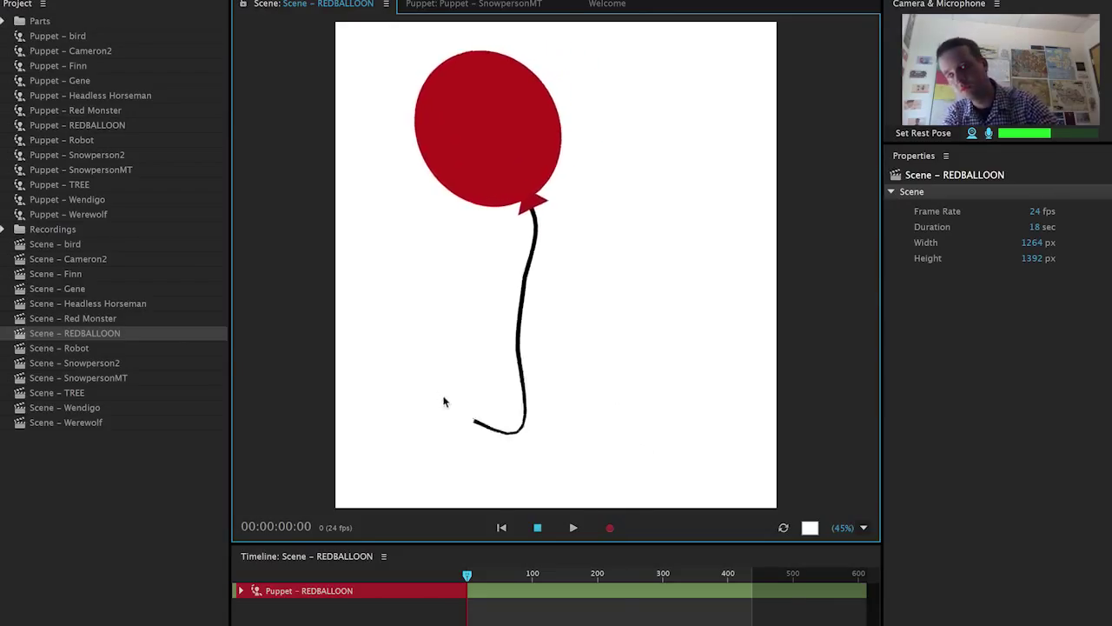
left_click_drag(350, 421, 449, 445)
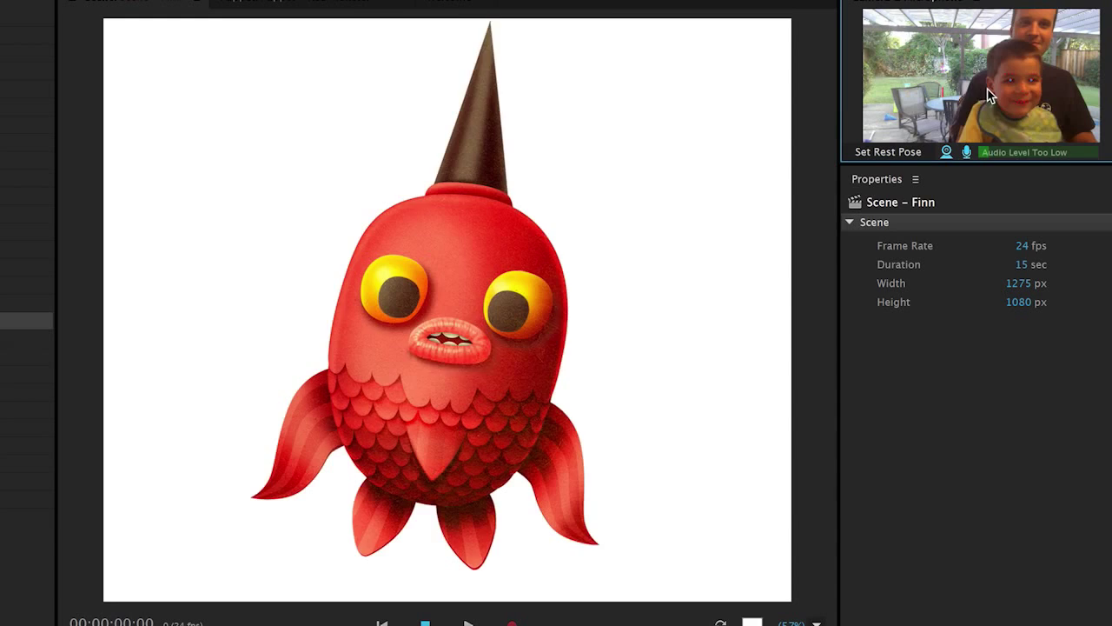